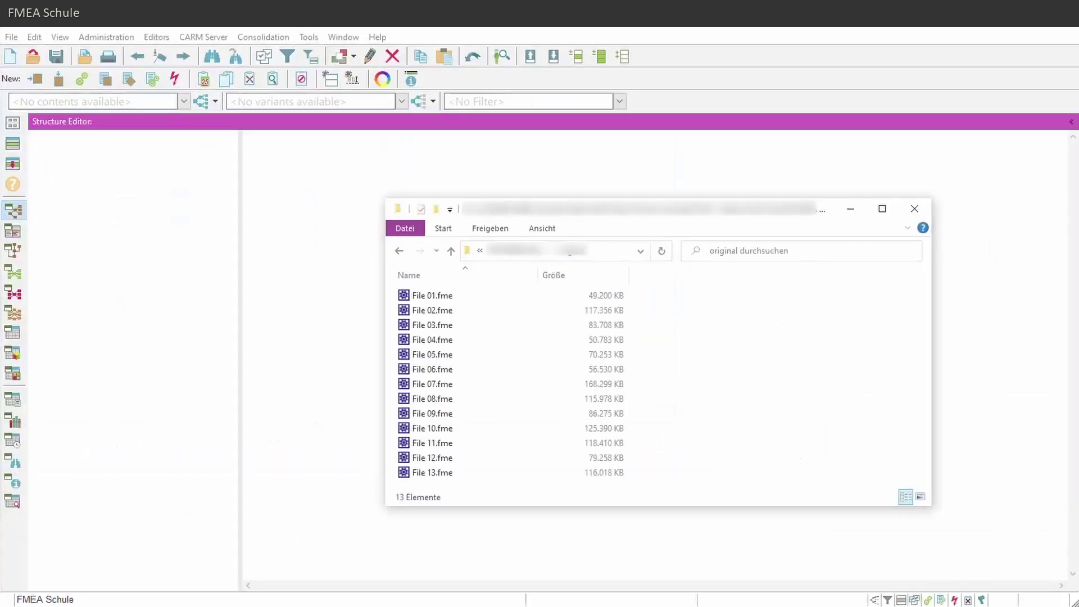
Step: Drag File 07.fme from Explorer into the APIS IQ-RM PRO window to load it
left_click_drag(418, 383, 384, 386)
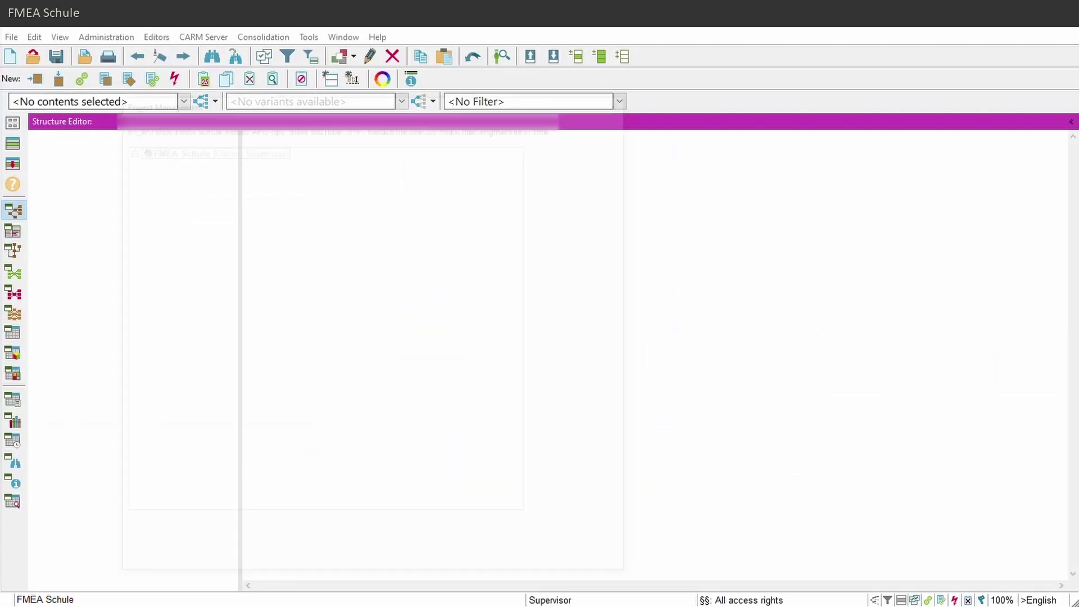
Step: Open Structure 1 from Project Management, then launch File > Reorganize document
left_click(208, 160)
left_click(550, 147)
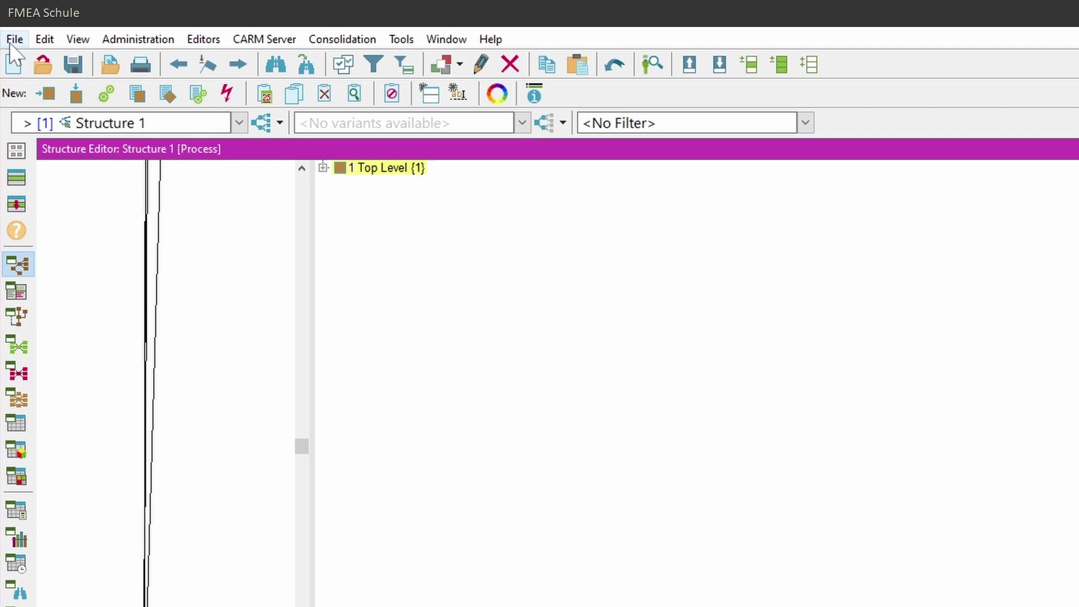
left_click(16, 41)
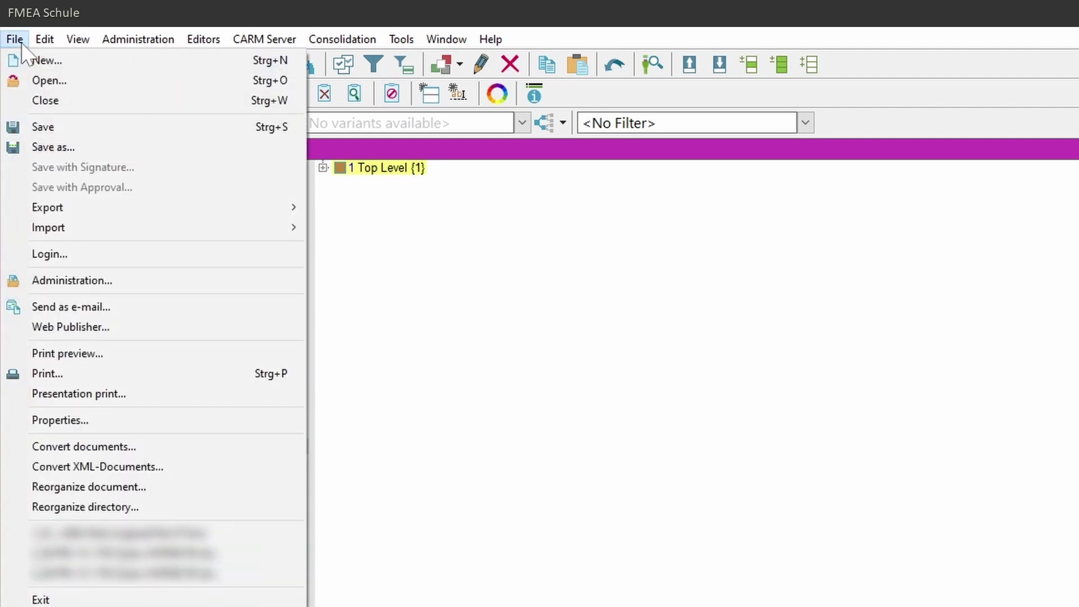
left_click(151, 486)
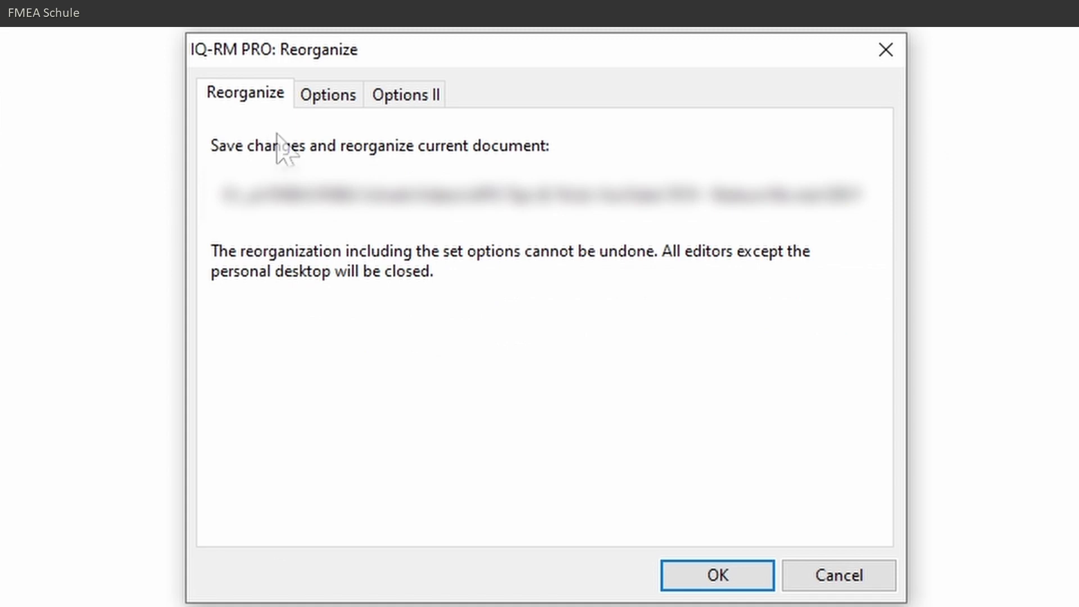
Step: Look through the Options and Options II tabs, leaving every clean-up box unchecked
left_click(352, 101)
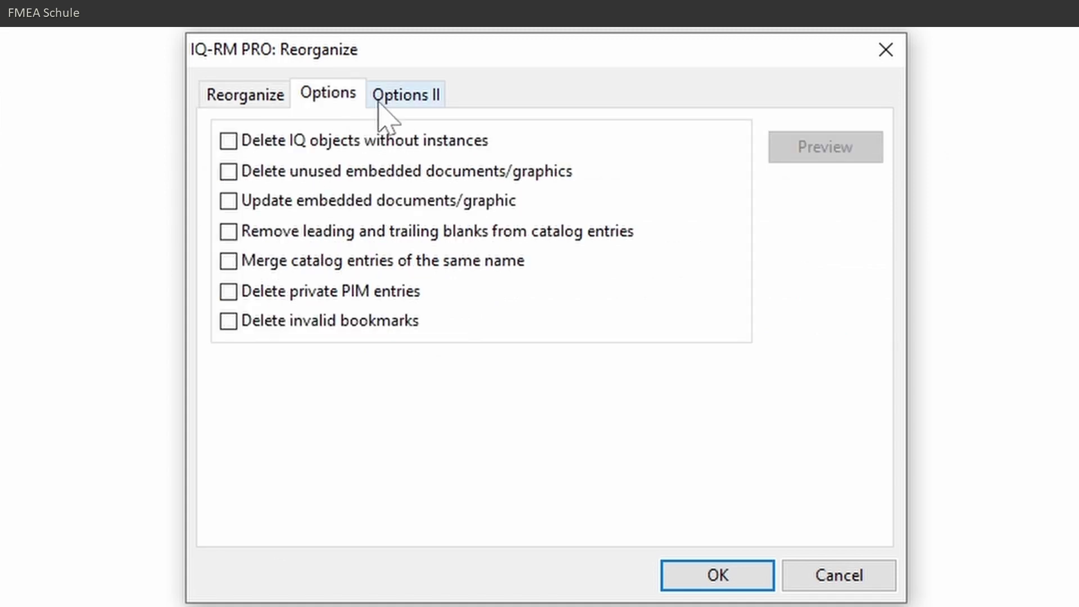
left_click(437, 103)
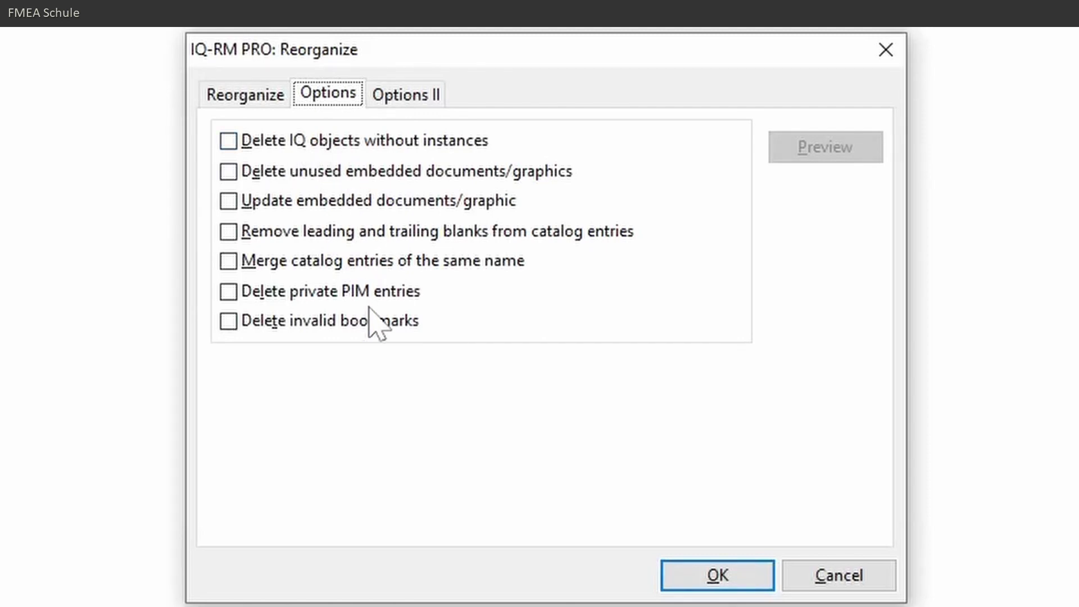
Step: Confirm the Reorganize dialog with no clean-up options selected
left_click(718, 575)
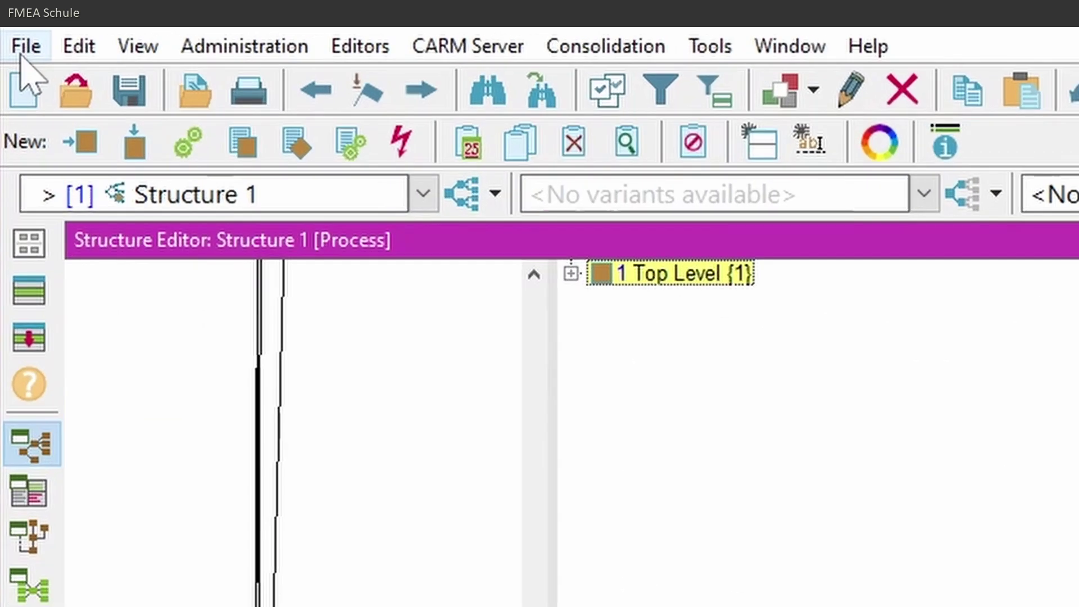
Step: Close the document and enable 'Reorganize document on program exit' under Personal Desktop workstation settings
left_click(11, 37)
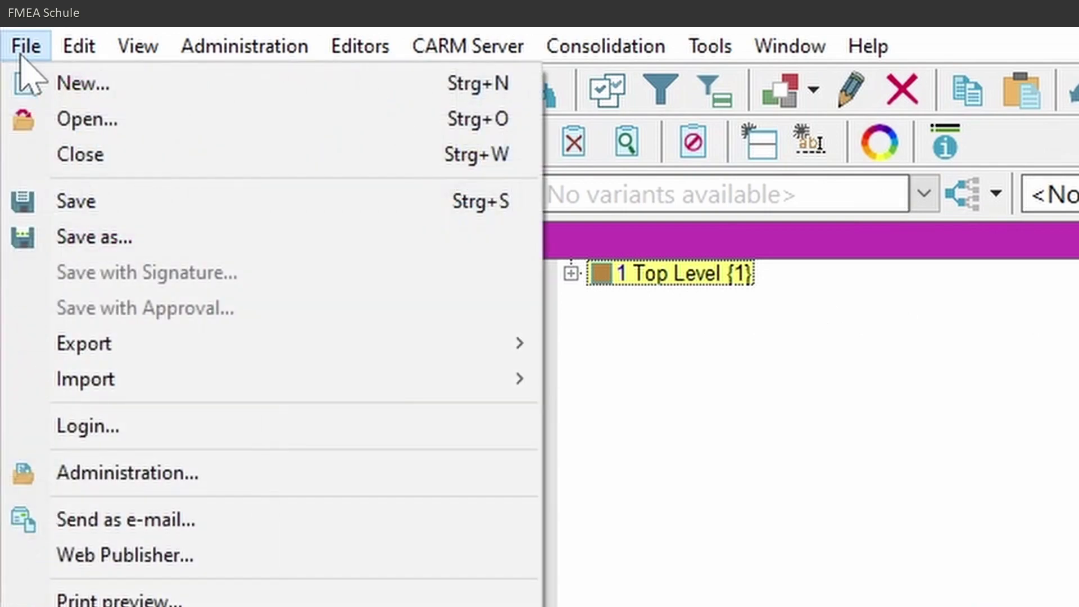
left_click(159, 154)
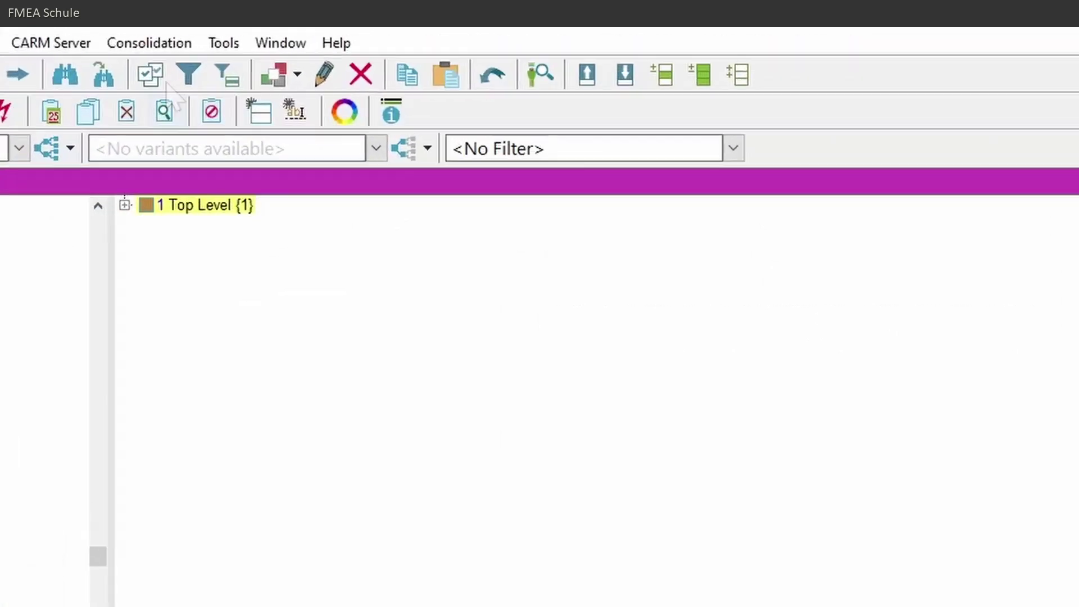
left_click(315, 39)
mouse_move(241, 113)
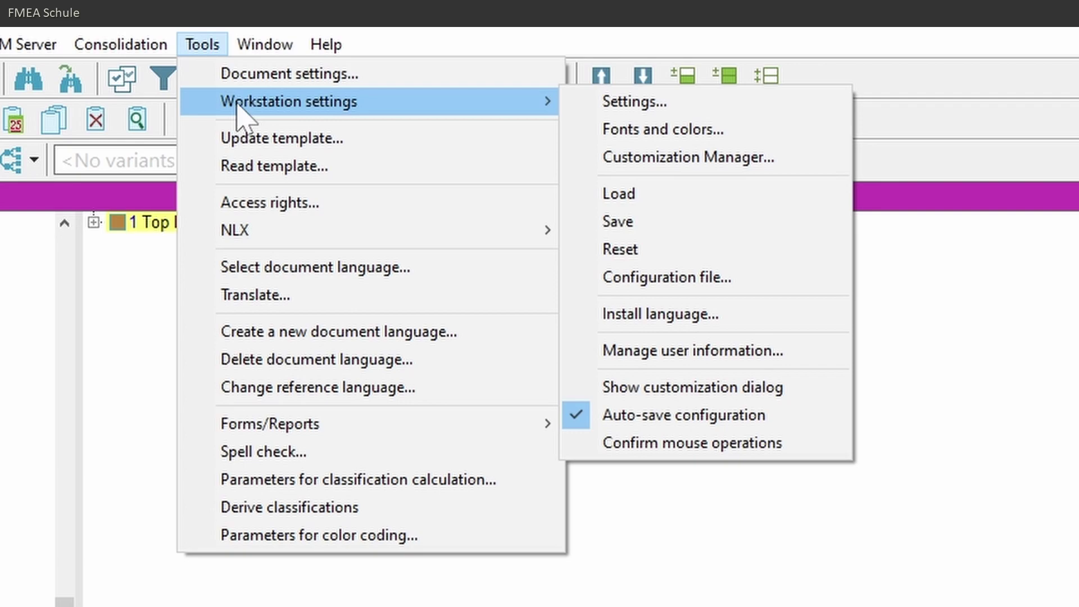
left_click(657, 102)
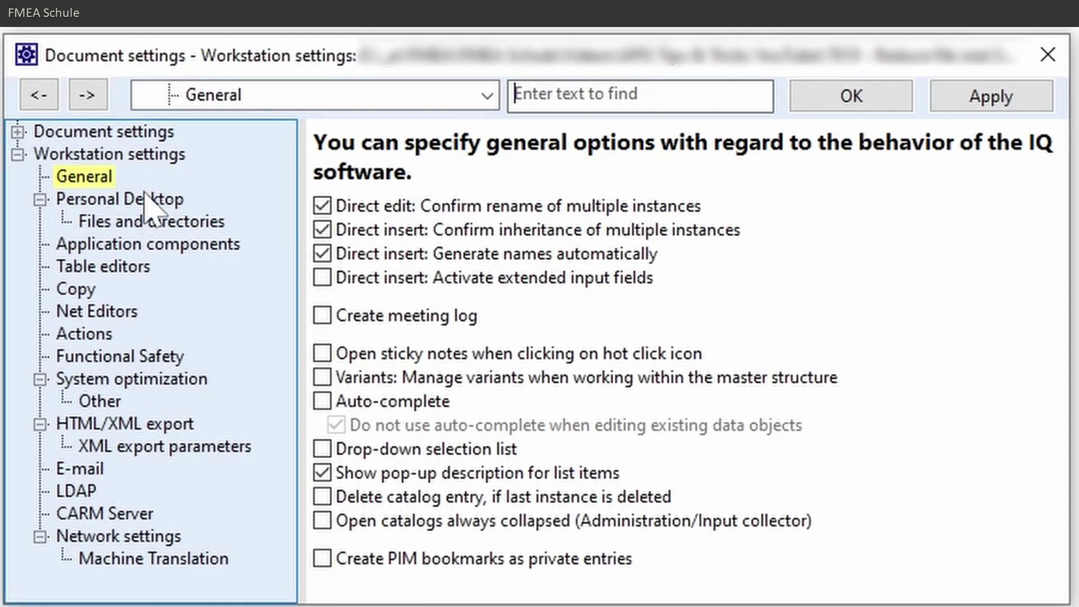
left_click(178, 199)
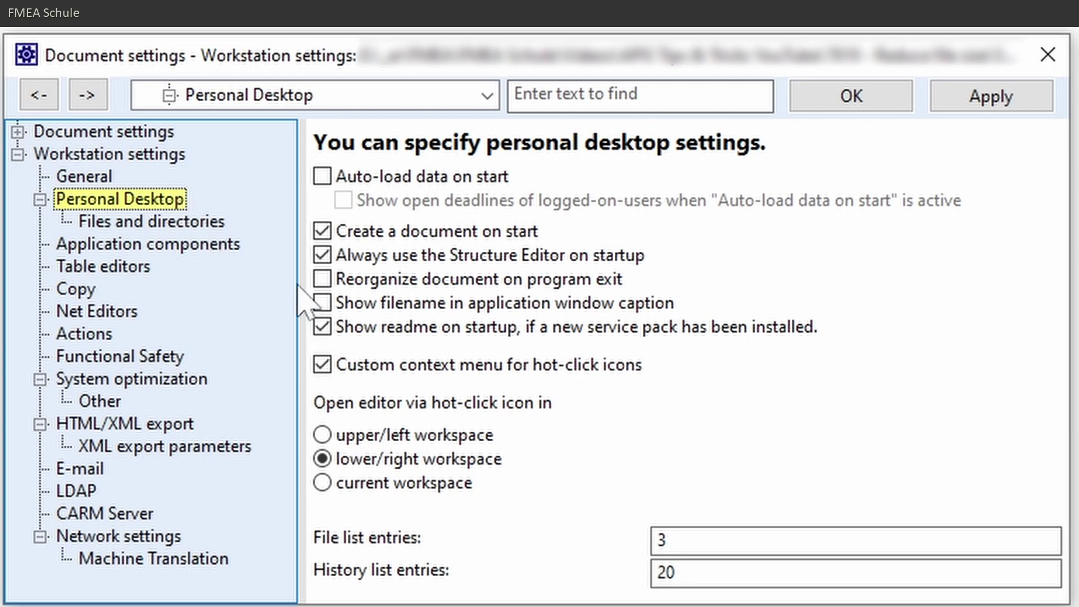
left_click(612, 281)
left_click(862, 107)
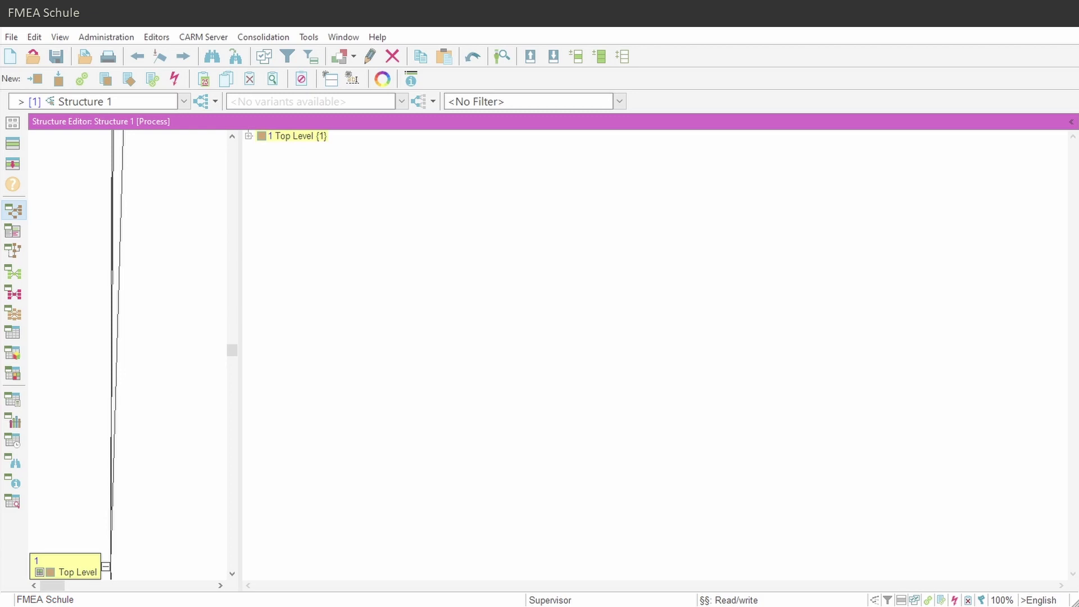
Step: Reorganize the document with 'Delete unused embedded documents/graphics' ticked on the Options tab
left_click(11, 40)
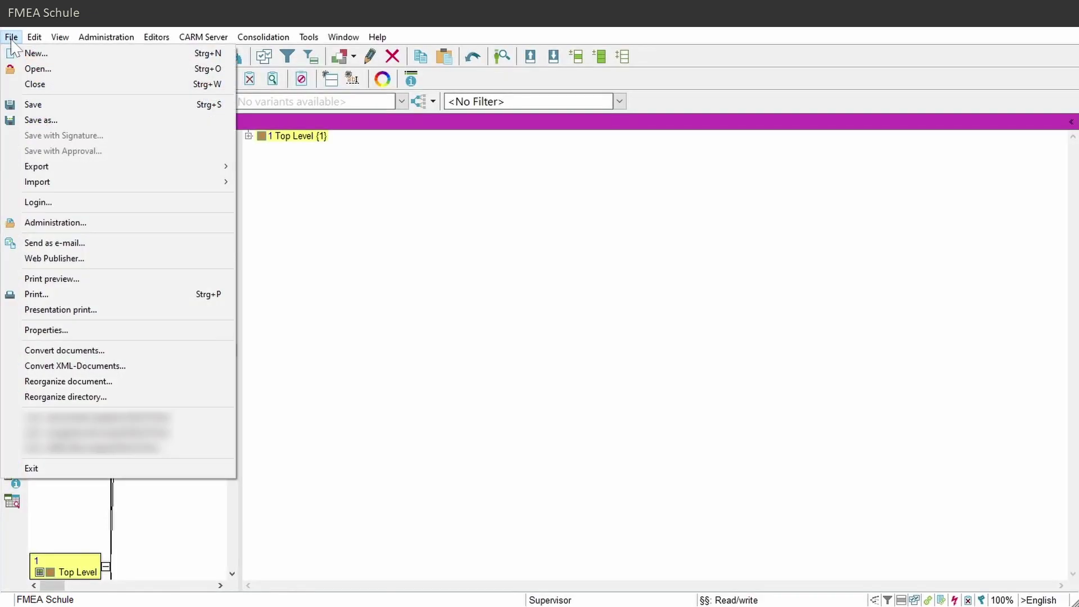
left_click(101, 382)
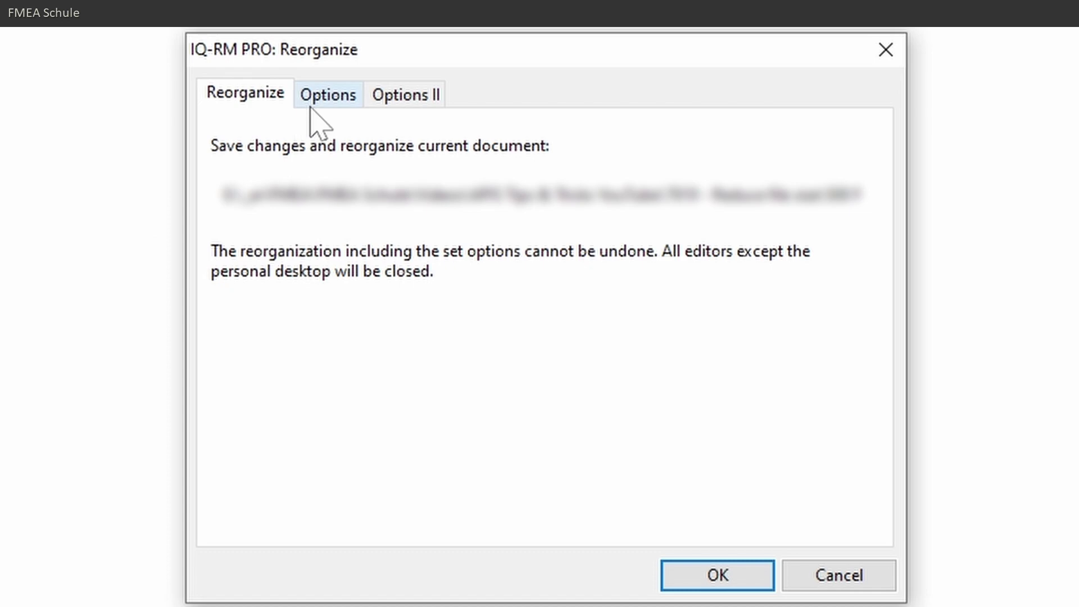
left_click(352, 105)
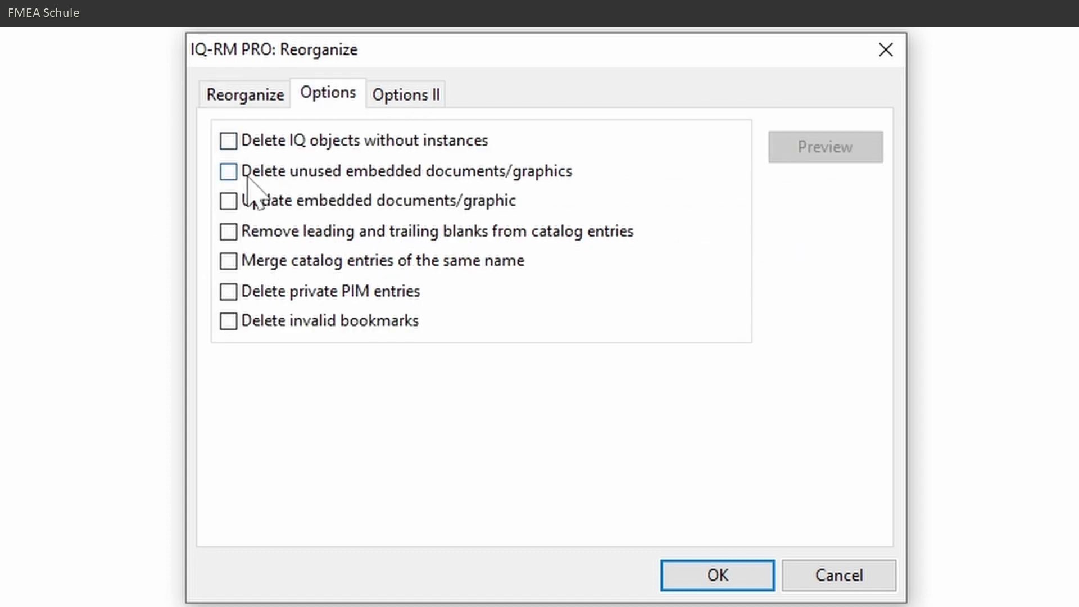
left_click(569, 175)
left_click(767, 570)
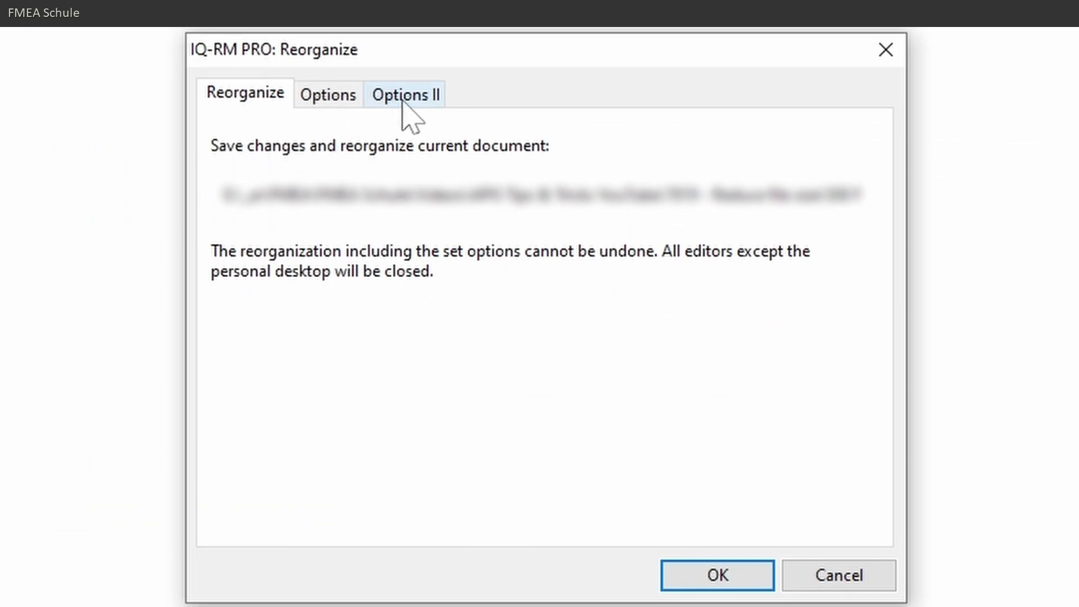
Step: Tick 'Remove automatically created action entries' on Options II and run the reorganization
left_click(430, 100)
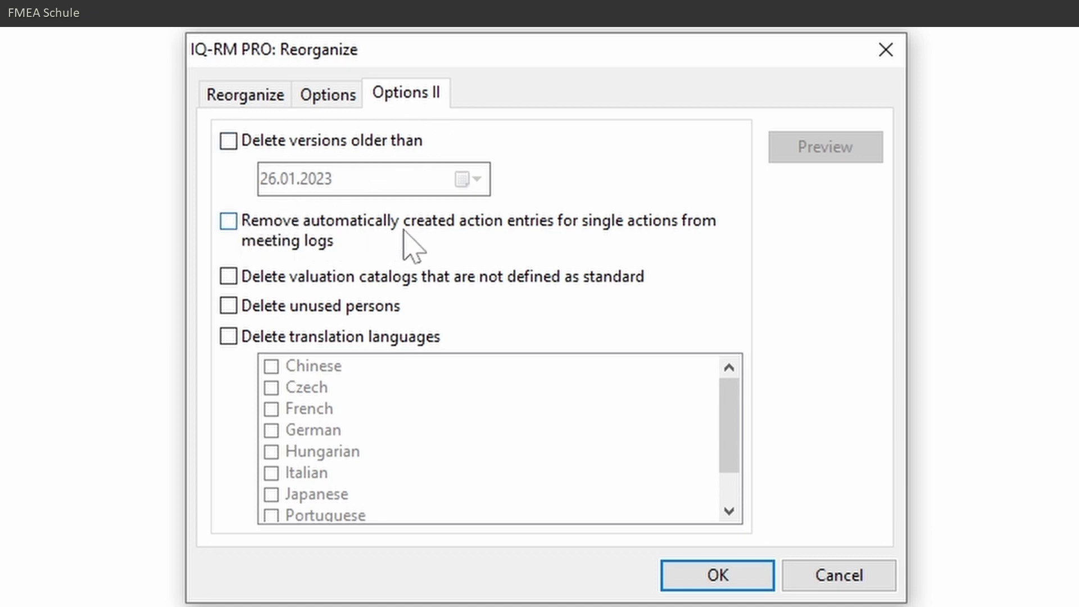
left_click(472, 247)
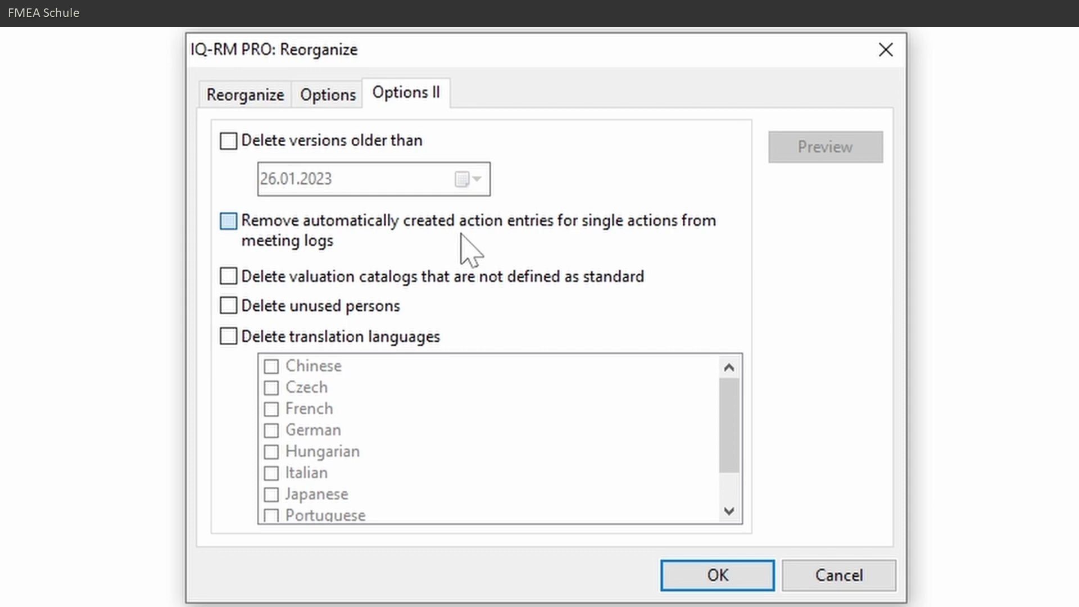
left_click(741, 578)
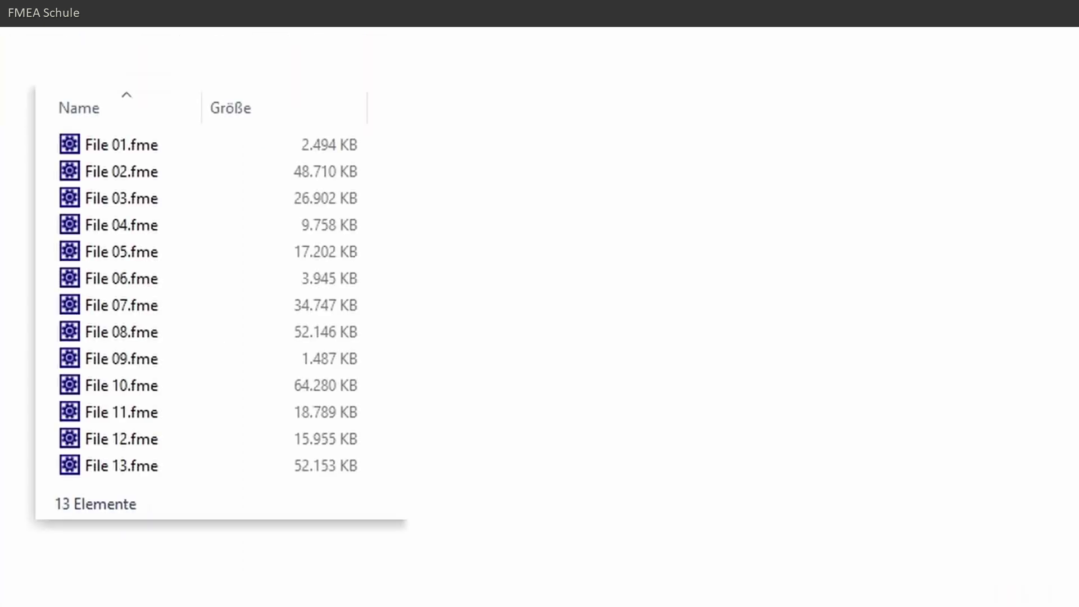
Step: Marquee-select File 01 through File 06 in the reduced file list
left_click_drag(387, 138, 309, 481)
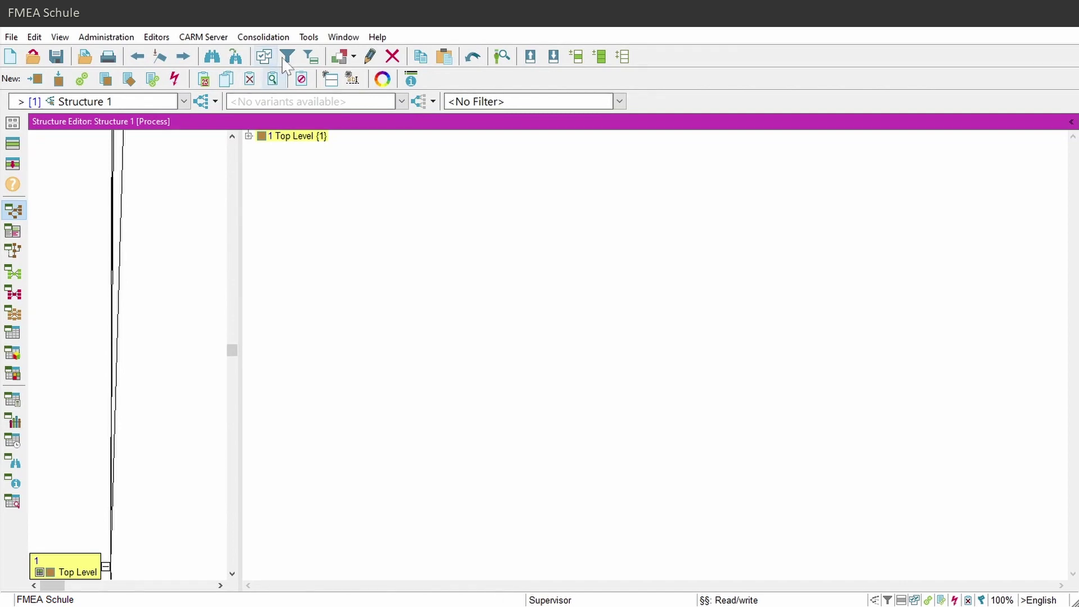
Step: Open the 10.03.2022 entry from Tools > Forms/Reports > Meeting Log
left_click(309, 38)
mouse_move(420, 247)
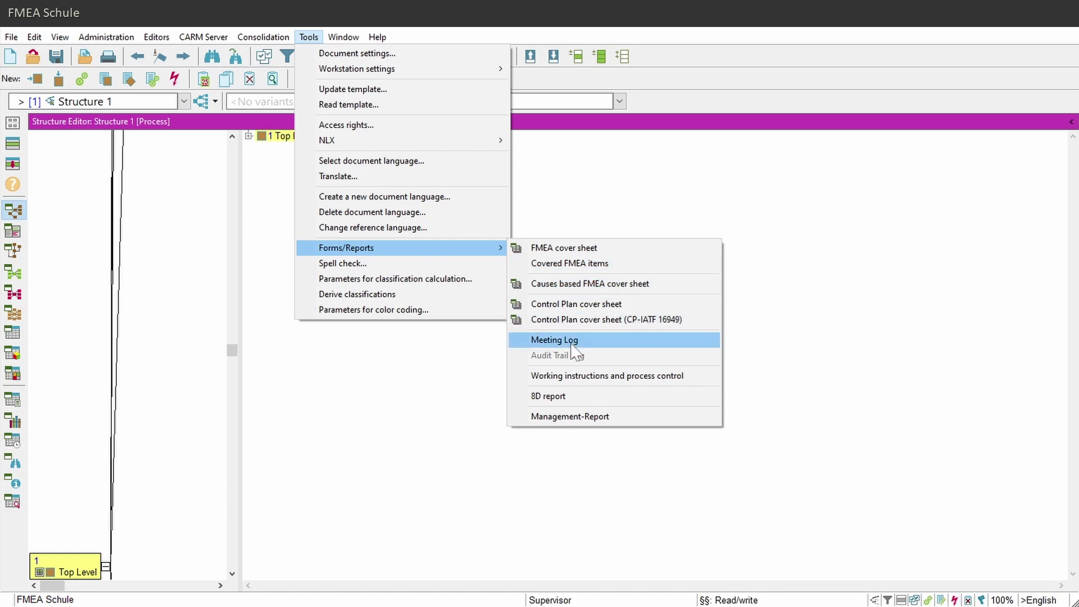
left_click(555, 339)
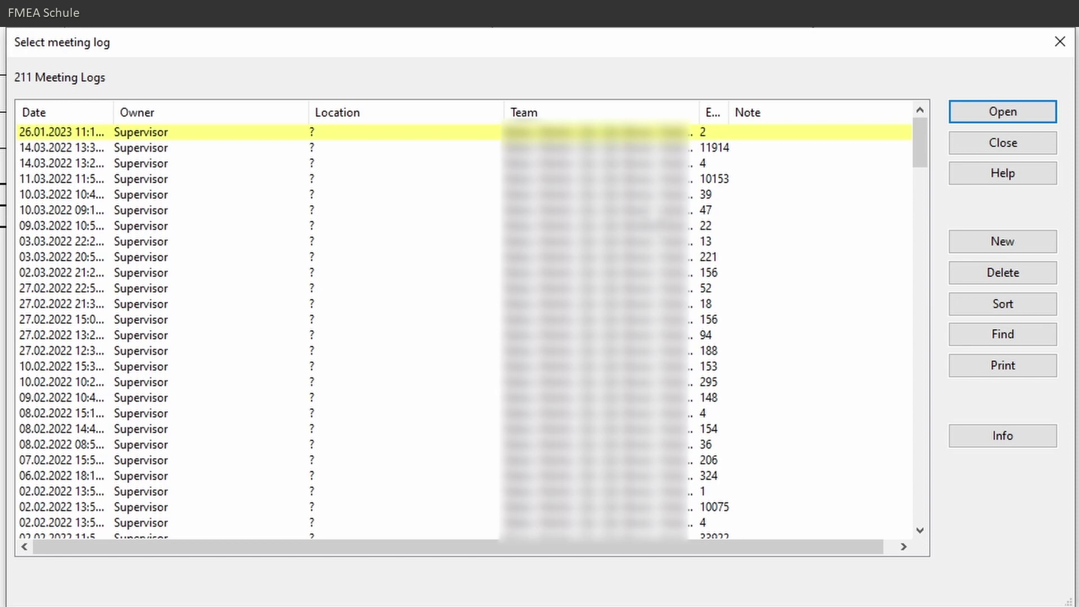
left_click(652, 194)
left_click(990, 112)
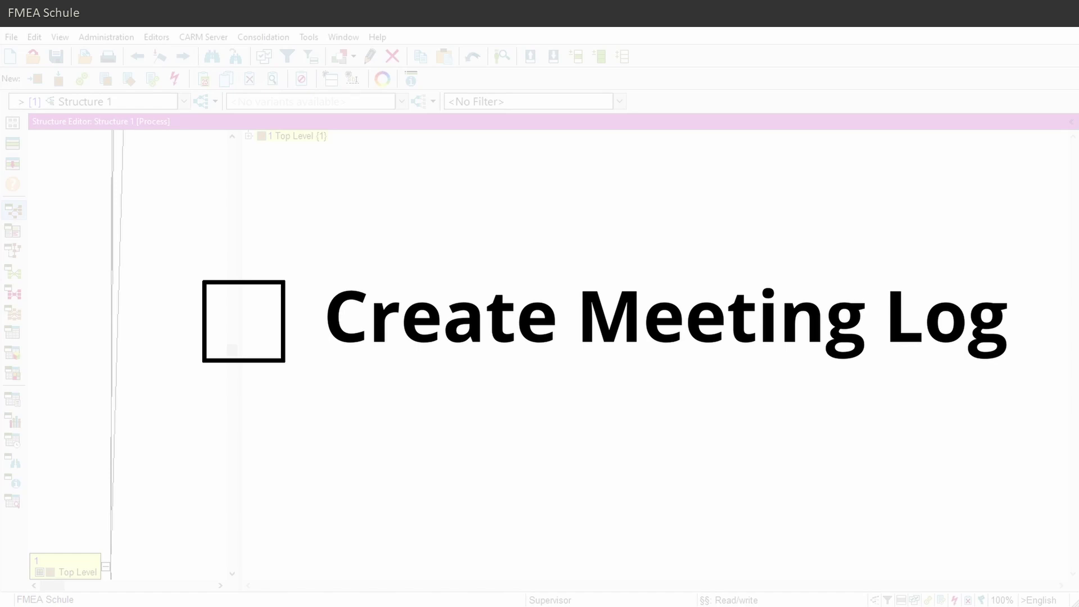
Step: Bring up the General page of the workstation settings to turn off 'Create meeting log'
left_click(309, 36)
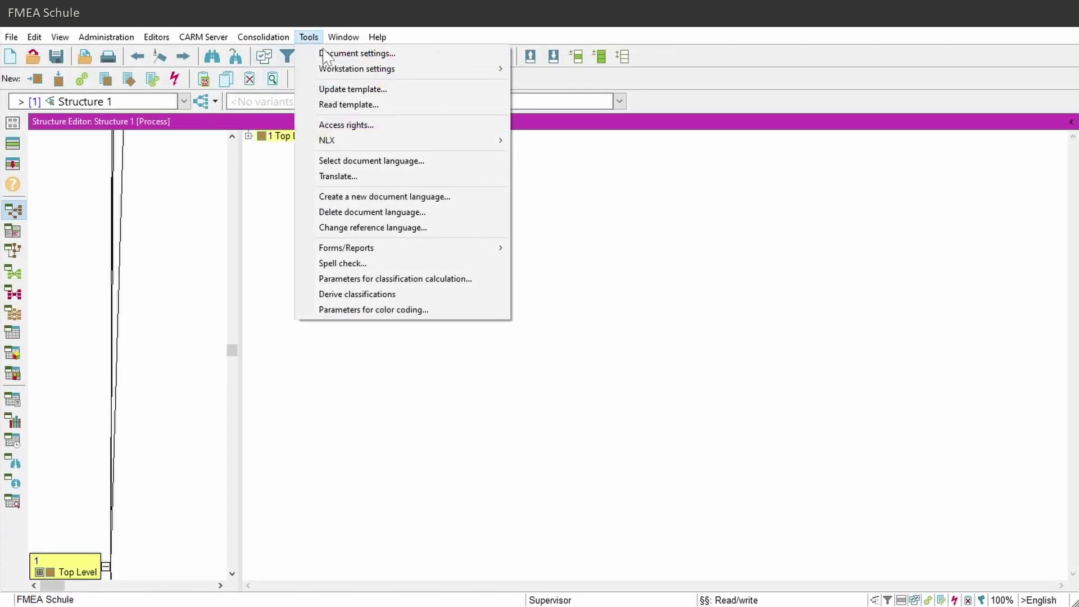
mouse_move(359, 69)
left_click(551, 69)
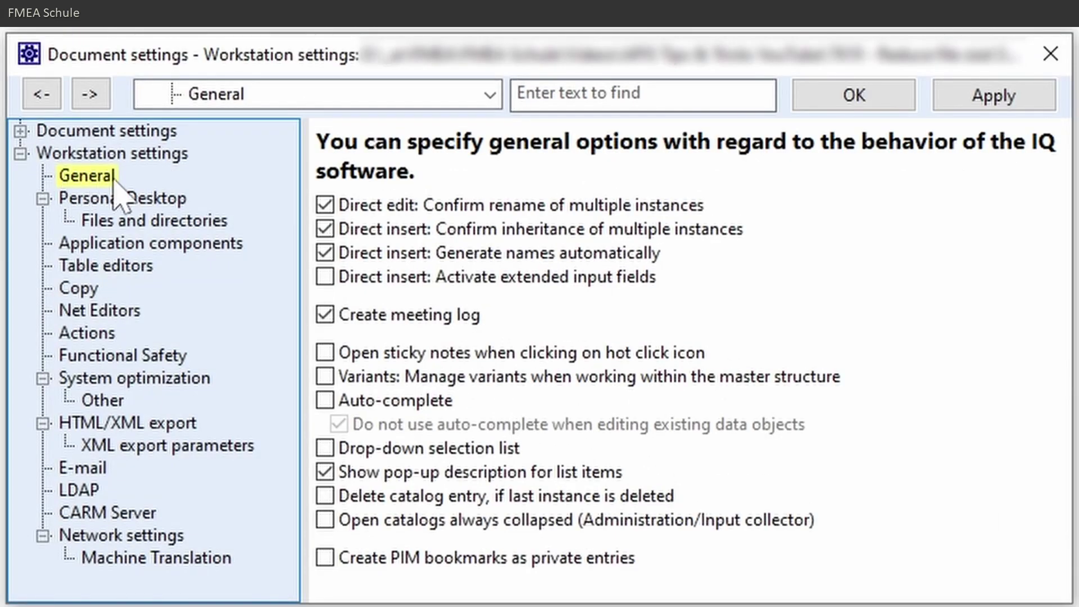
left_click(114, 180)
Step: Untick 'Always create a meeting log for this document' under Document settings > Administration
left_click(20, 132)
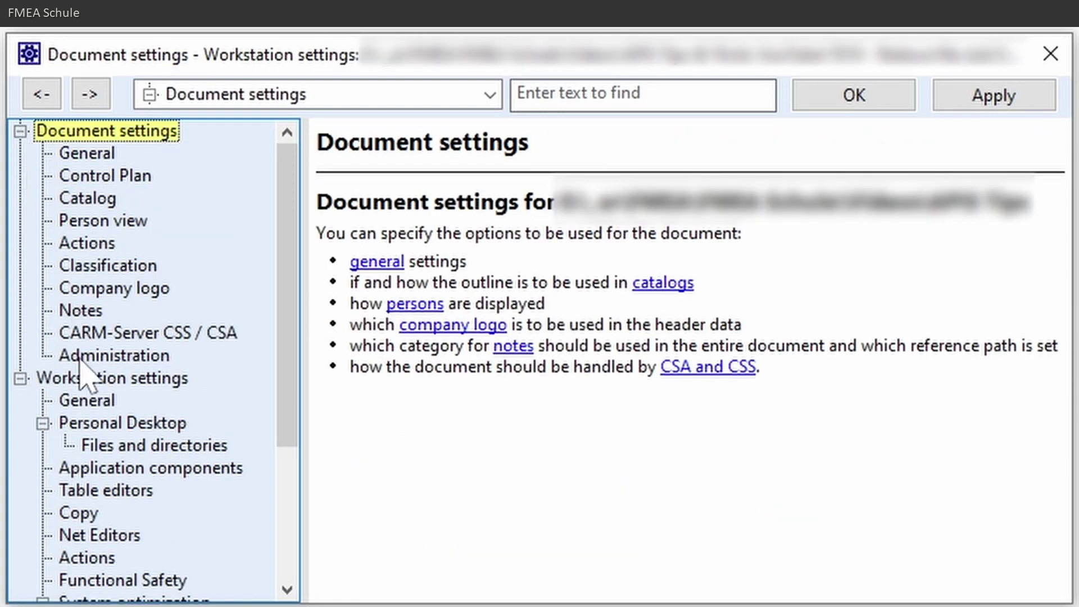
left_click(166, 359)
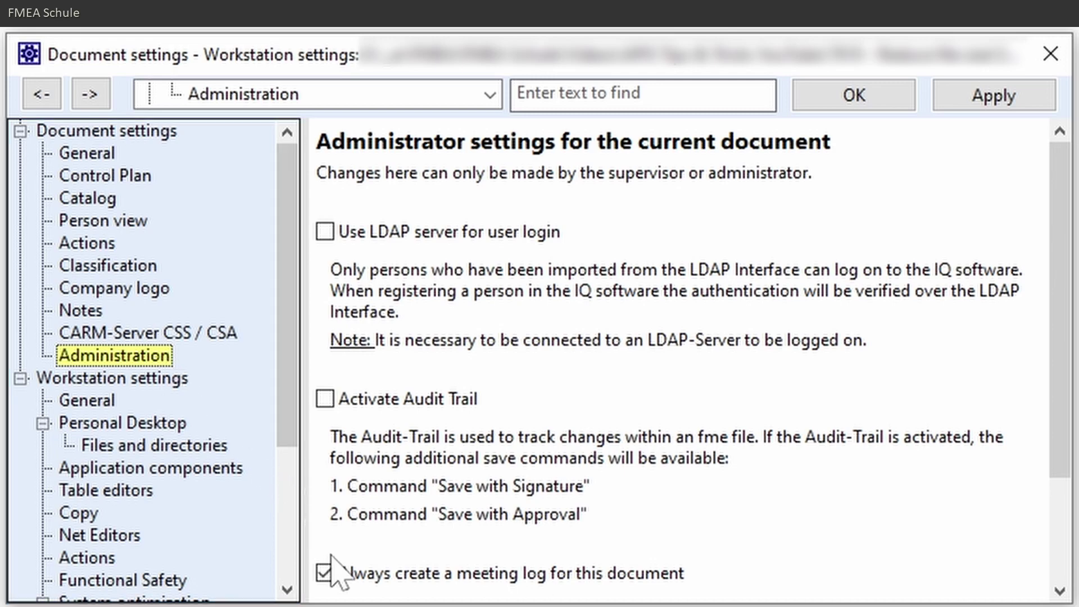
scroll(337, 573, "down", 2)
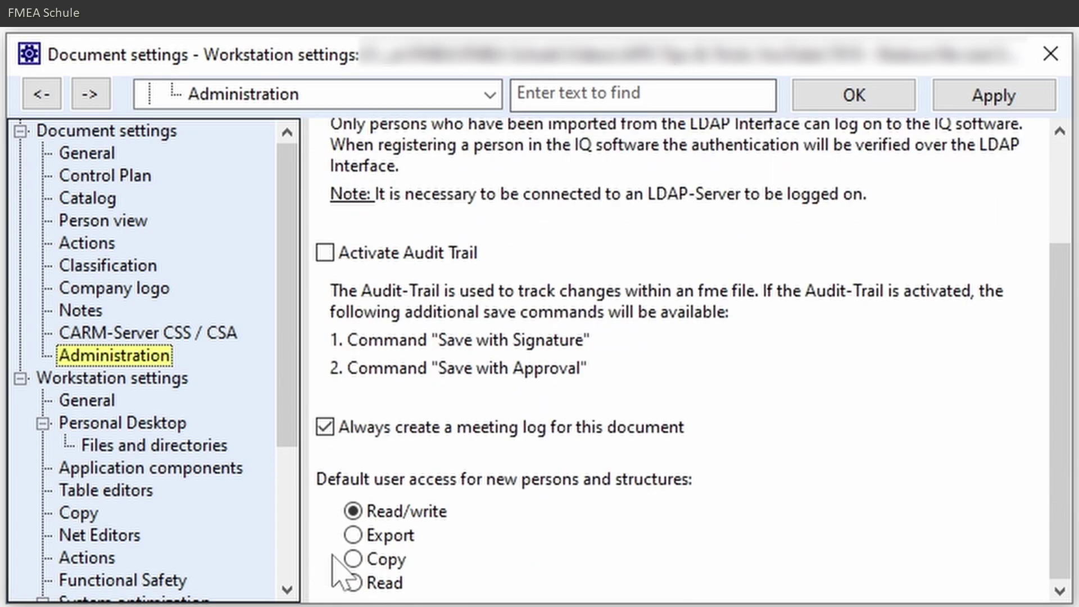
left_click(678, 430)
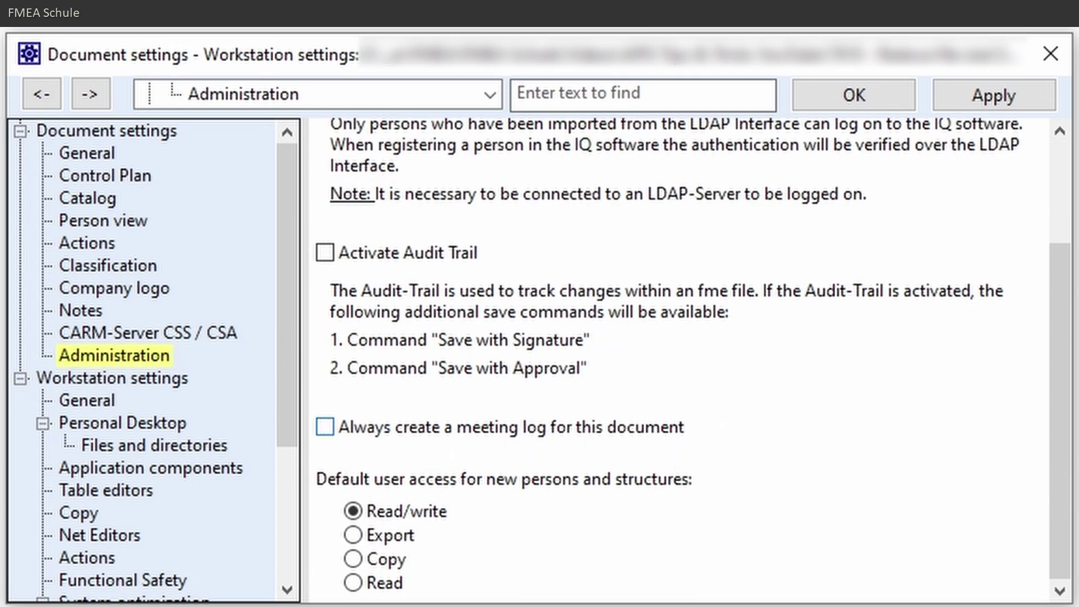